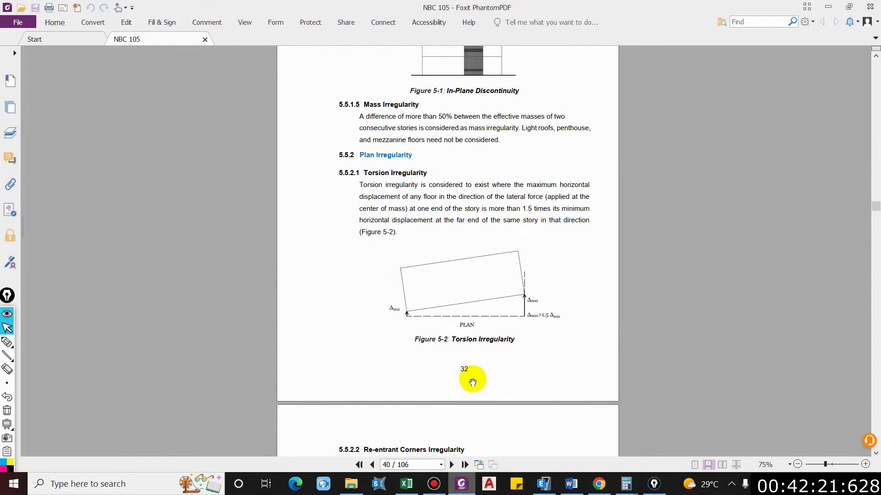
Switch to the NBC105-2020 workbook in Excel and examine the allowable ULS and SLS ratios in the equivalent static displacement criteria
{"action": "key", "text": "alt+Tab"}
{"action": "left_click", "coordinate": [108, 453]}
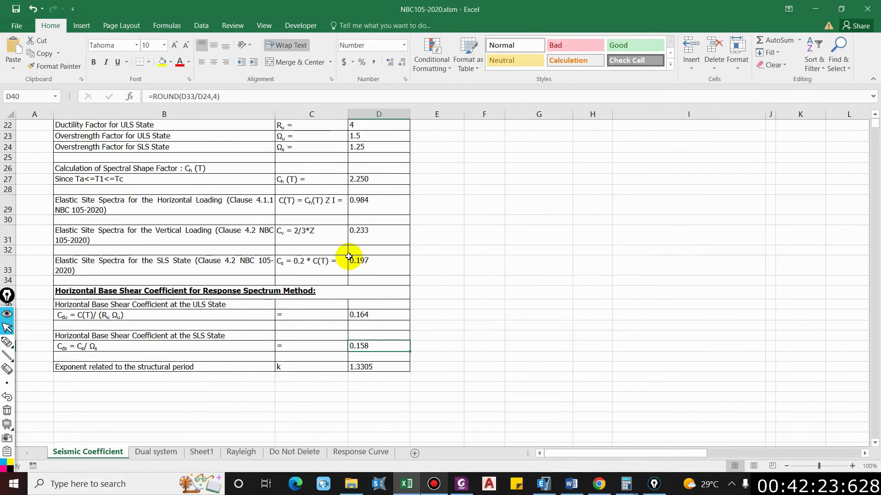
{"action": "scroll", "coordinate": [461, 275], "scroll_direction": "up", "scroll_amount": 7}
{"action": "left_click", "coordinate": [344, 195]}
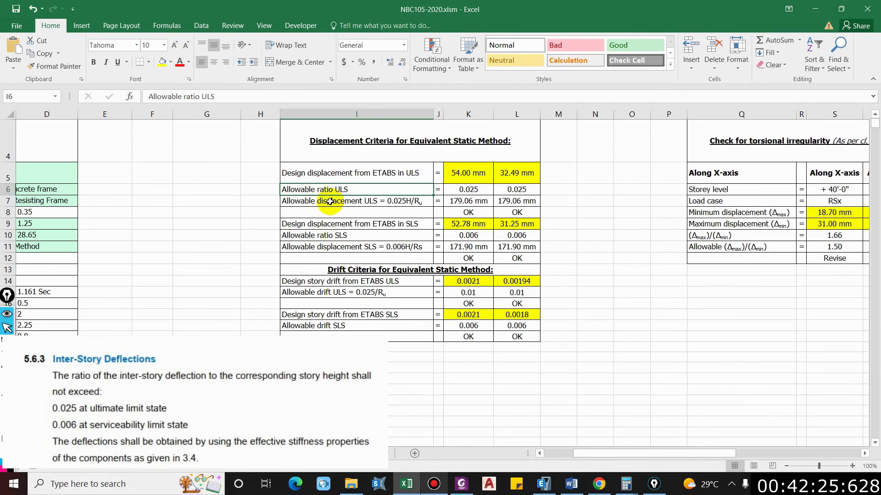
{"action": "left_click", "coordinate": [464, 190]}
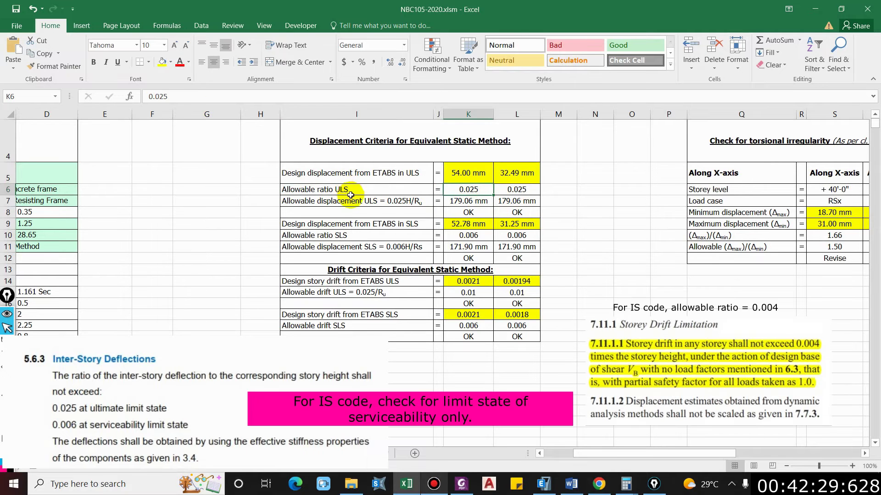
{"action": "left_click", "coordinate": [354, 237]}
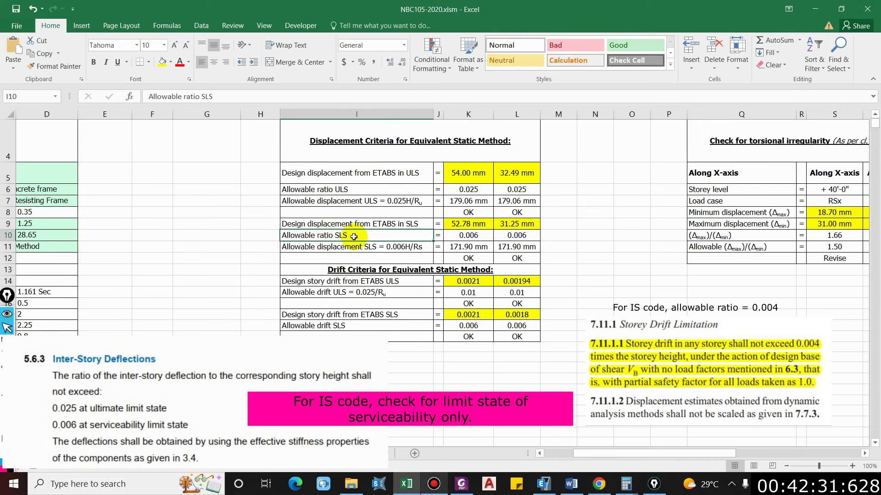
{"action": "left_click", "coordinate": [489, 237]}
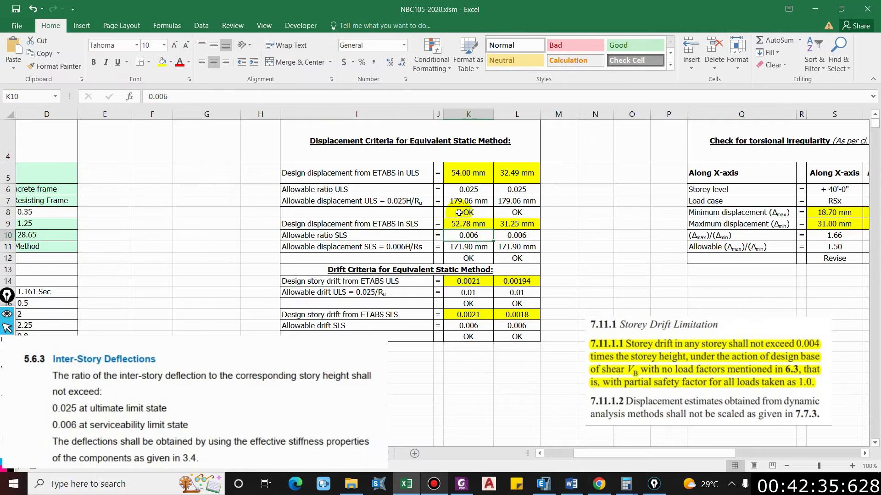
{"action": "left_click", "coordinate": [461, 212]}
Examine the ULS allowable displacement formula together with the building height and ductility factor it relies on
{"action": "left_click", "coordinate": [349, 202]}
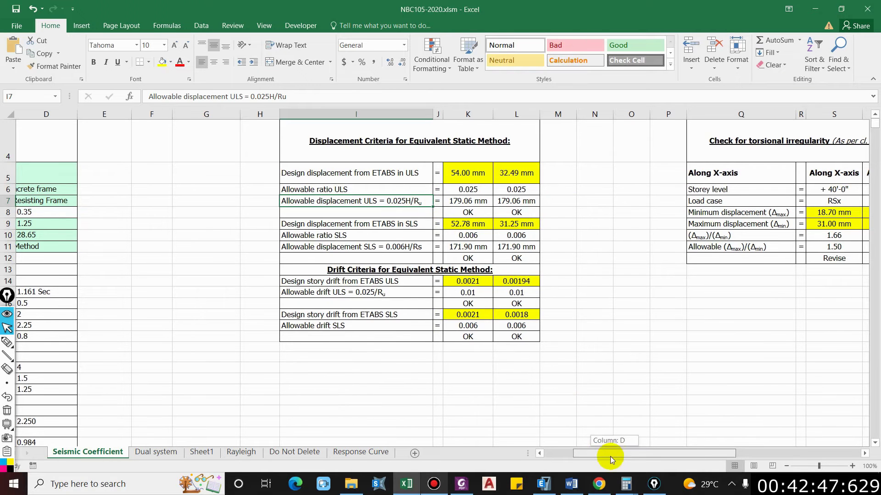
{"action": "left_click_drag", "start_coordinate": [610, 456], "coordinate": [330, 419]}
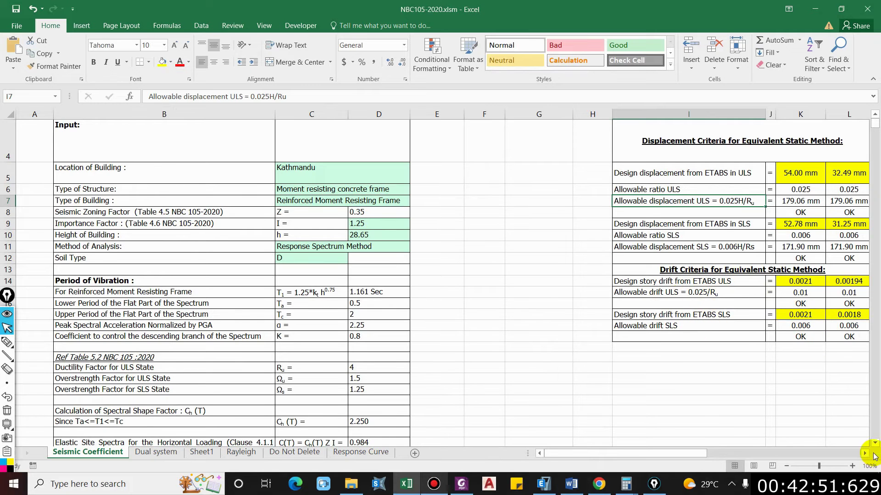
{"action": "scroll", "coordinate": [874, 457], "scroll_direction": "right", "scroll_amount": 3}
{"action": "left_click", "coordinate": [442, 204]}
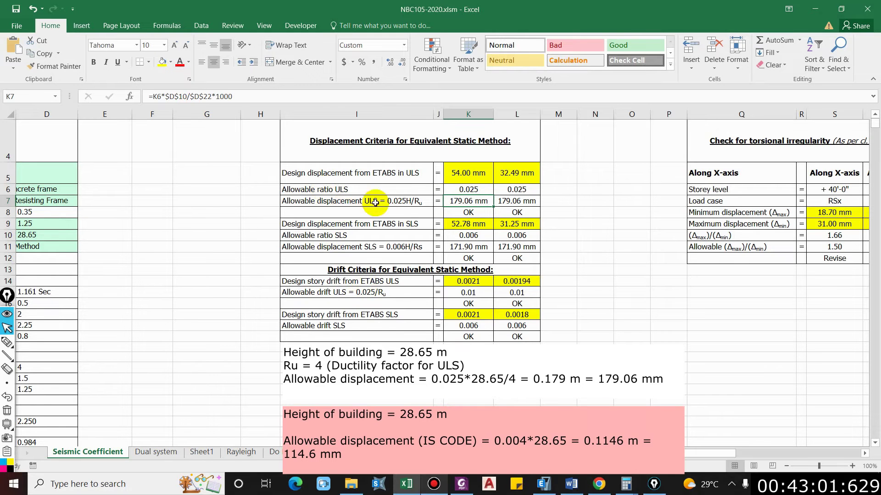
Switch to ETABS and plot the maximum story displacement for the EQX (ULS) load case
{"action": "left_click", "coordinate": [544, 483]}
{"action": "left_click", "coordinate": [245, 26]}
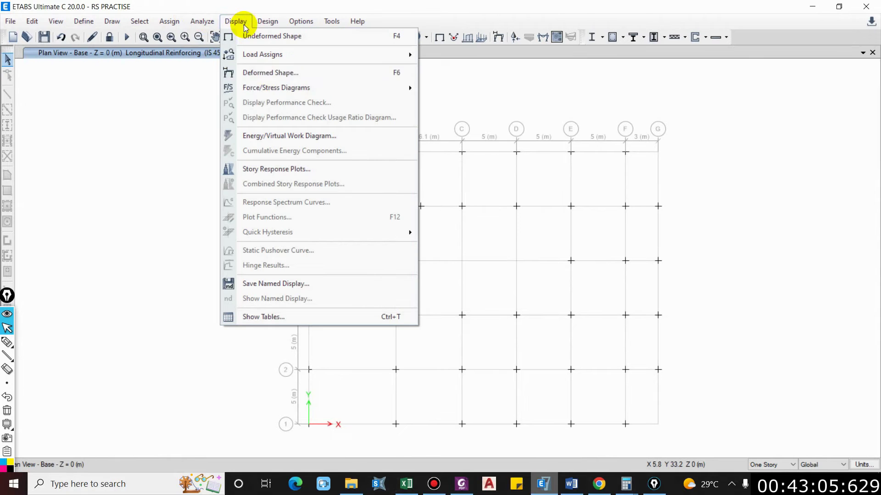
{"action": "mouse_move", "coordinate": [277, 89]}
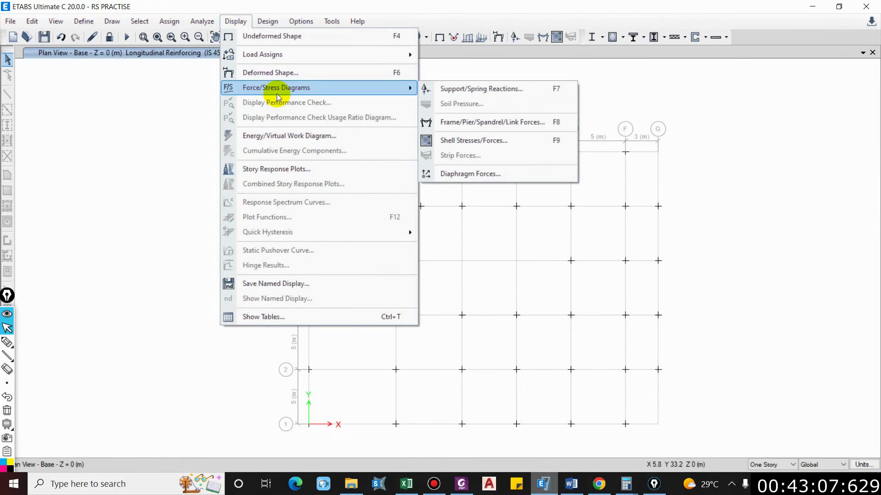
{"action": "left_click", "coordinate": [266, 172]}
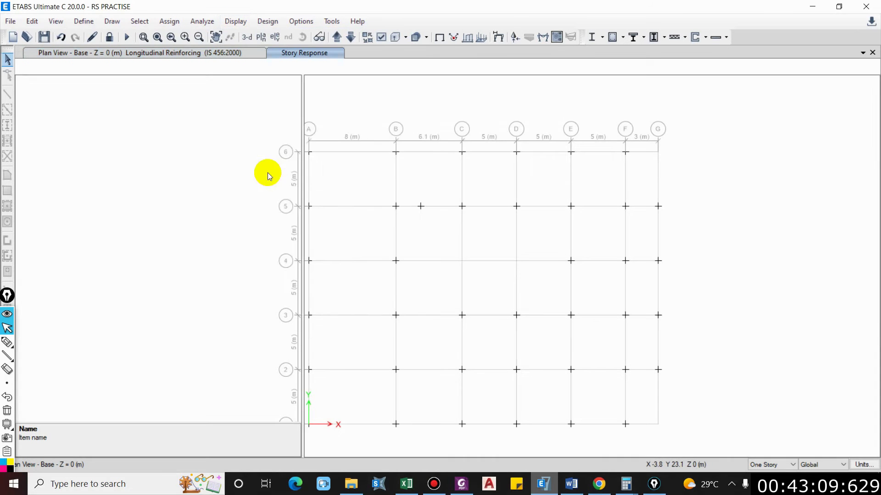
{"action": "left_click", "coordinate": [292, 109]}
{"action": "left_click", "coordinate": [295, 108]}
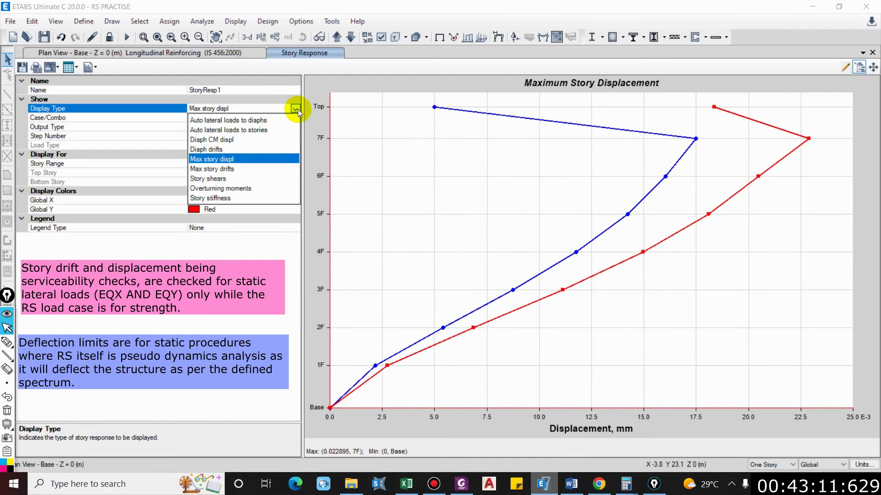
{"action": "left_click", "coordinate": [209, 159]}
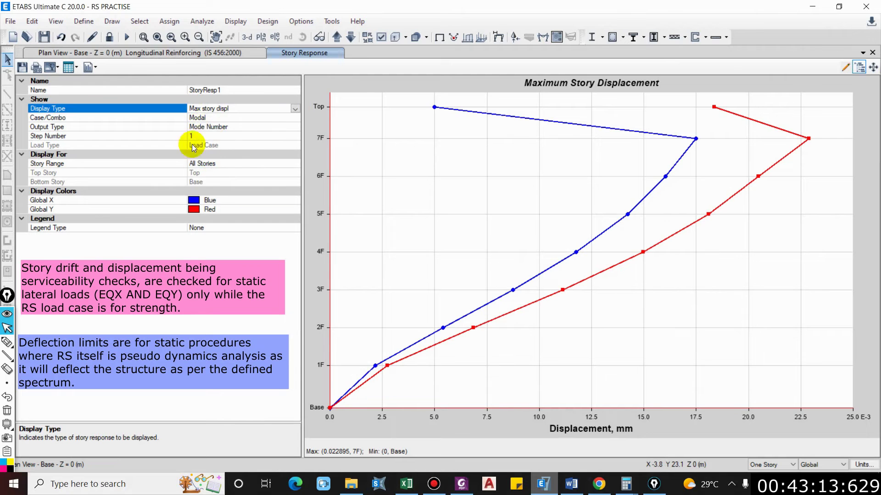
{"action": "left_click", "coordinate": [197, 118]}
{"action": "left_click", "coordinate": [295, 119]}
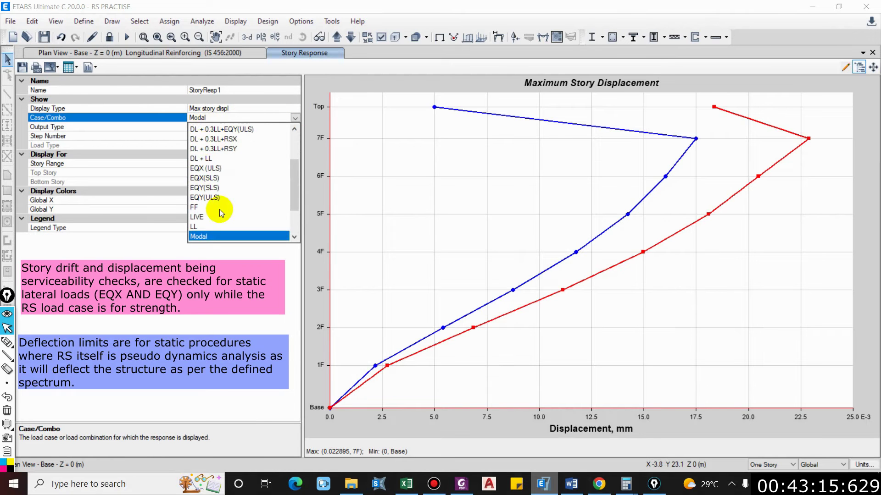
{"action": "left_click", "coordinate": [213, 169]}
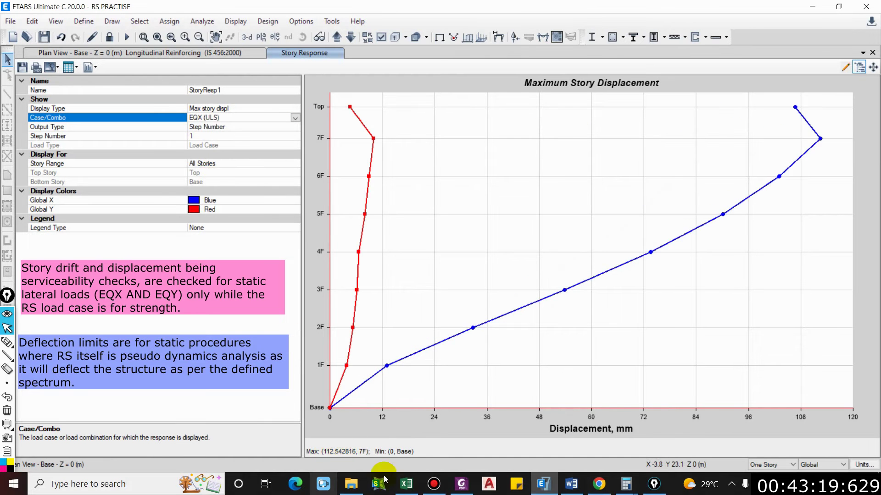
In the Excel workbook, set the first ULS design displacement from ETABS, cell K5, to 112.54 mm
{"action": "left_click", "coordinate": [406, 484]}
{"action": "left_click", "coordinate": [476, 177]}
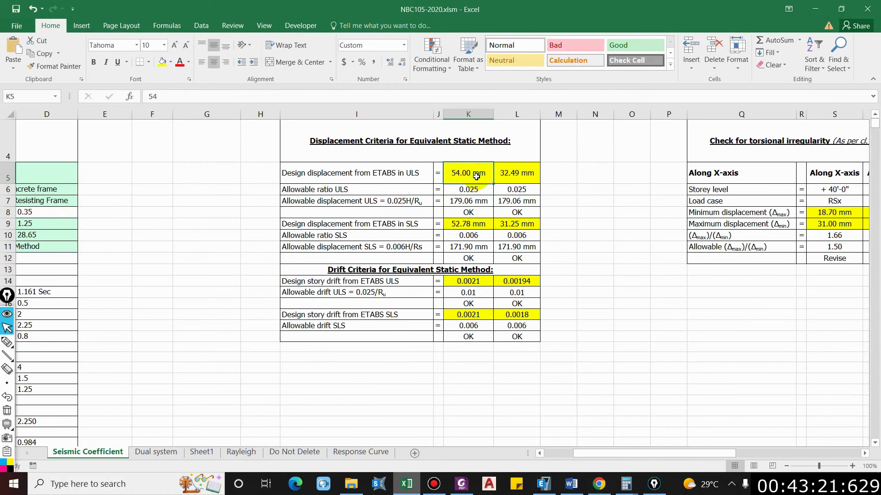
{"action": "type", "text": "112.54"}
{"action": "key", "text": "Return"}
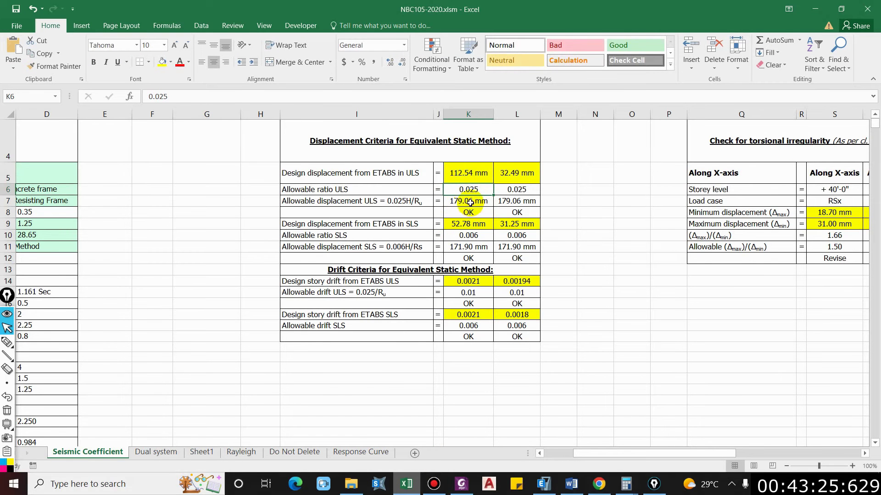
Return to ETABS and change the maximum story displacement plot to the EQY(ULS) load case
{"action": "left_click", "coordinate": [814, 10]}
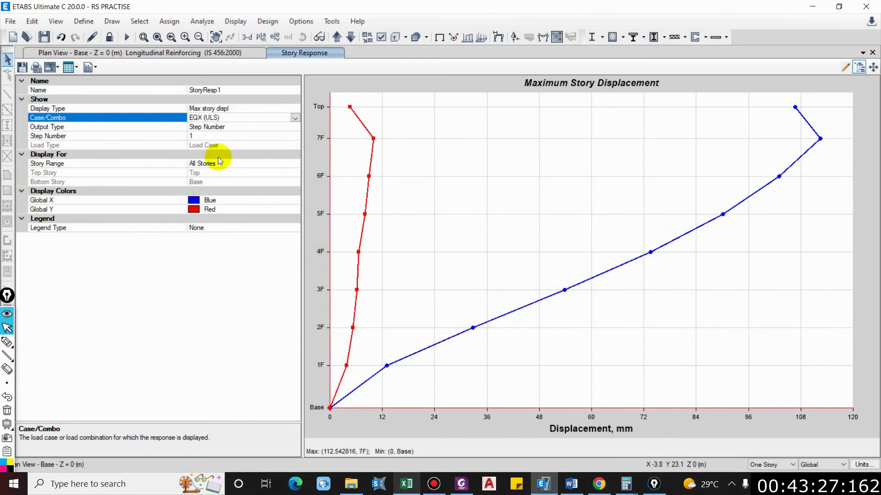
{"action": "left_click", "coordinate": [295, 118]}
{"action": "scroll", "coordinate": [212, 231], "scroll_direction": "down", "scroll_amount": 1}
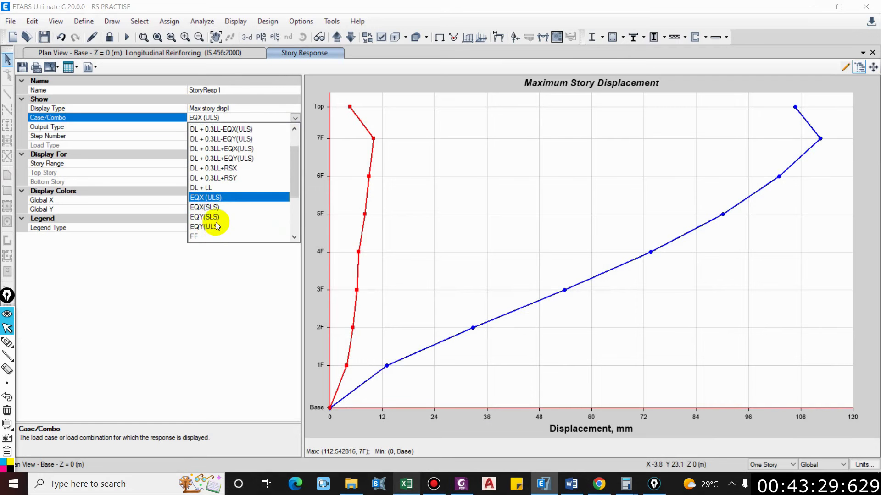
{"action": "left_click", "coordinate": [214, 226]}
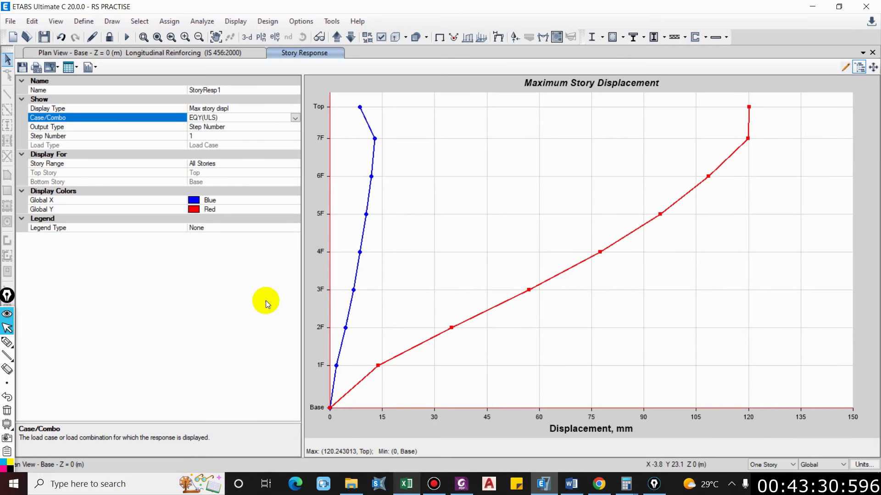
In the Excel workbook, set the second ULS design displacement from ETABS, cell L5, to 120 mm
{"action": "left_click", "coordinate": [406, 484]}
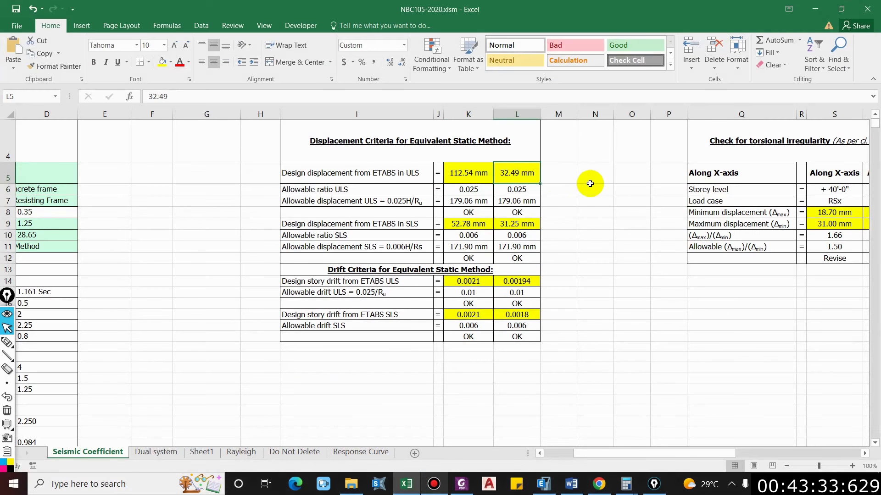
{"action": "type", "text": "120"}
{"action": "key", "text": "Return"}
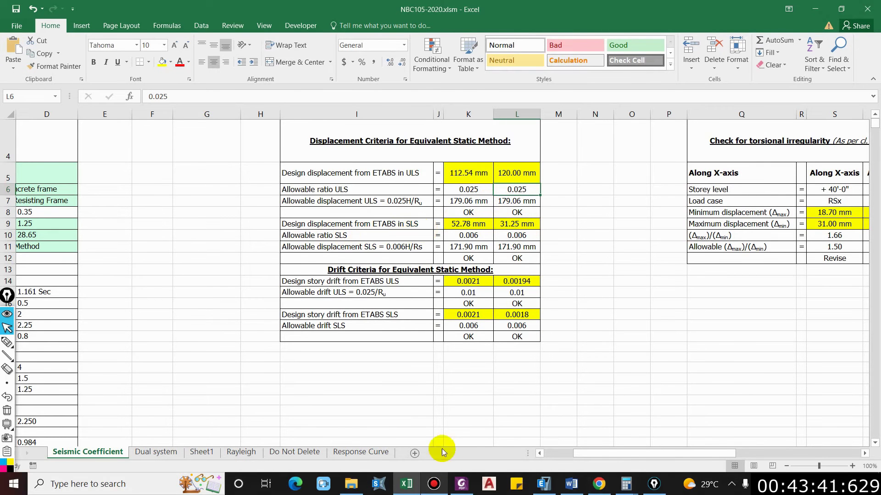
Back in ETABS, plot the maximum story displacement for EQX(SLS) and EQY(SLS) in turn
{"action": "left_click", "coordinate": [460, 484]}
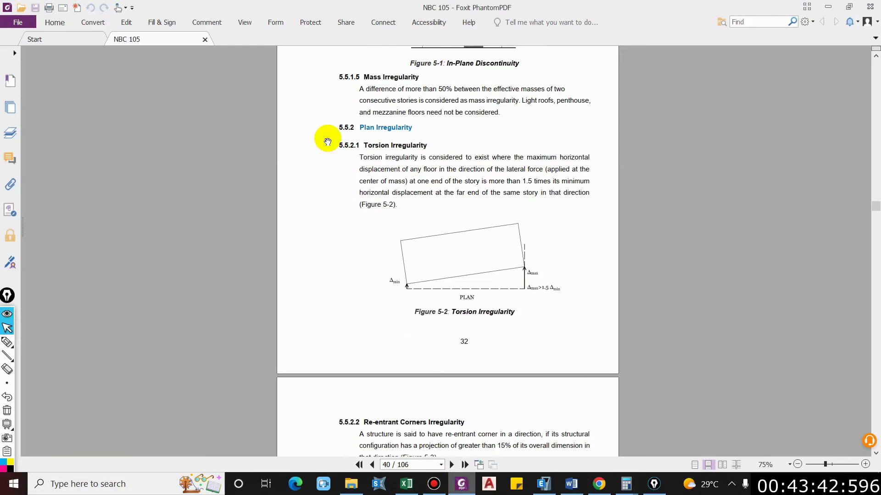
{"action": "left_click", "coordinate": [544, 484]}
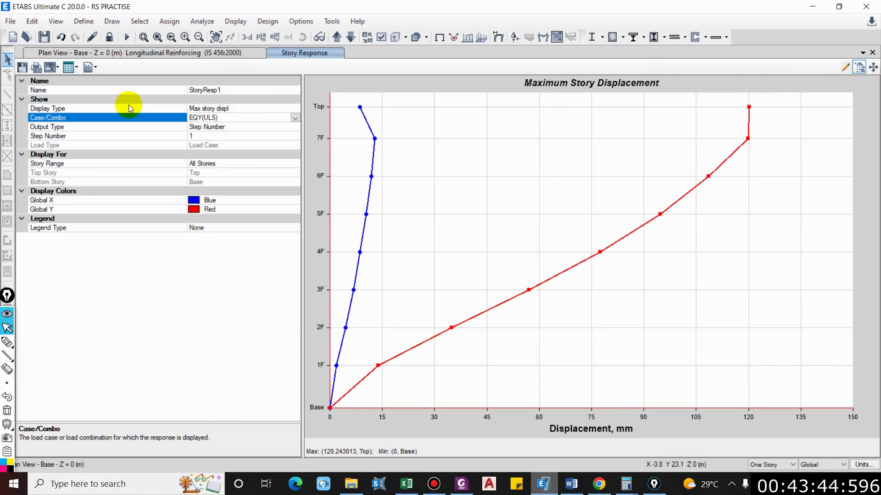
{"action": "left_click", "coordinate": [294, 118]}
{"action": "left_click", "coordinate": [216, 216]}
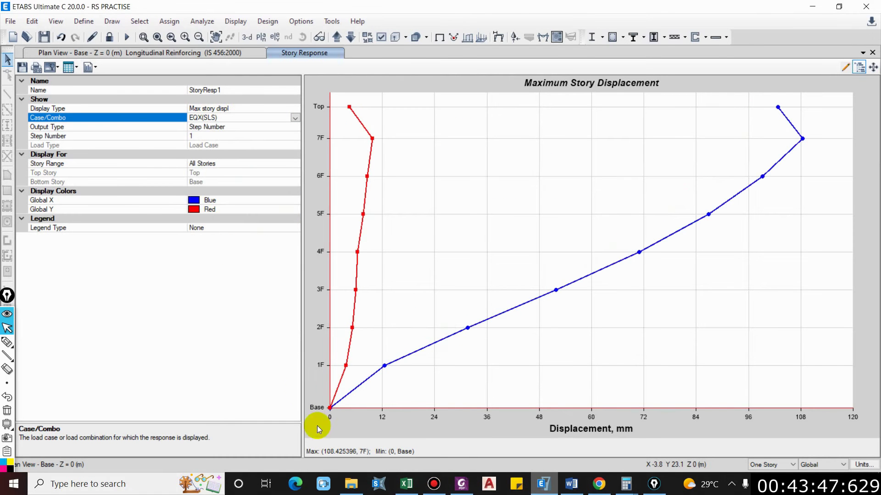
{"action": "left_click", "coordinate": [295, 118]}
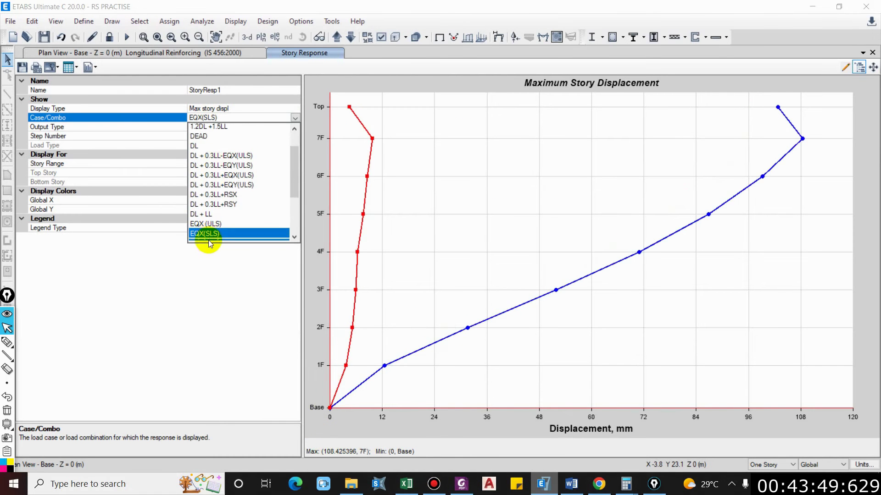
{"action": "scroll", "coordinate": [213, 237], "scroll_direction": "down", "scroll_amount": 1}
{"action": "left_click", "coordinate": [206, 217]}
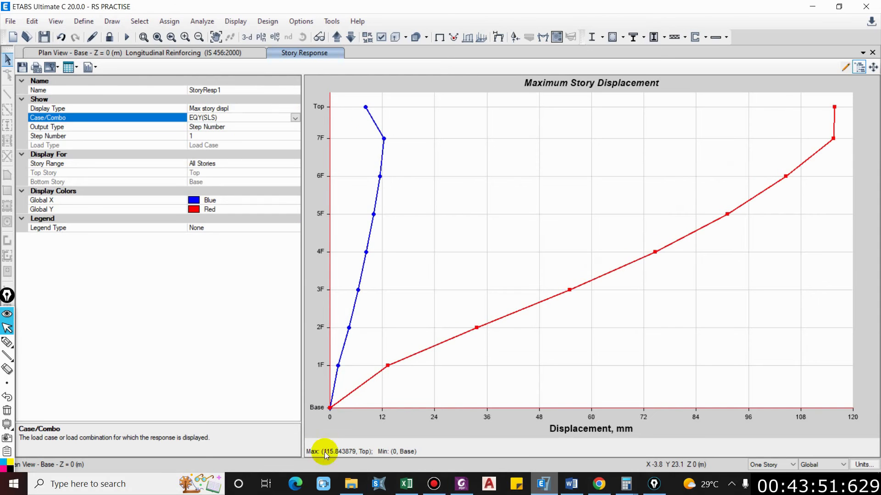
In the Excel workbook, set the SLS design displacements from ETABS to 108 mm in K9 and 115 mm in L9
{"action": "left_click", "coordinate": [405, 485]}
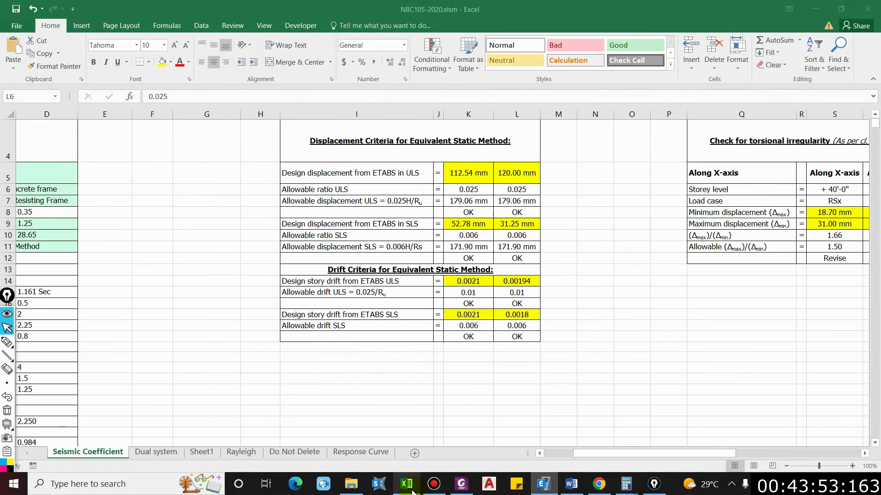
{"action": "left_click", "coordinate": [473, 227]}
{"action": "left_click_drag", "start_coordinate": [473, 231], "coordinate": [537, 234]}
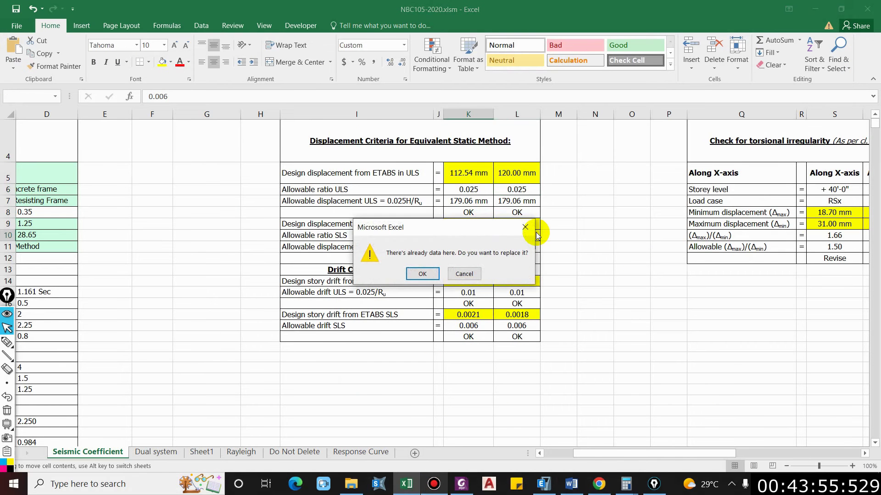
{"action": "key", "text": "Escape"}
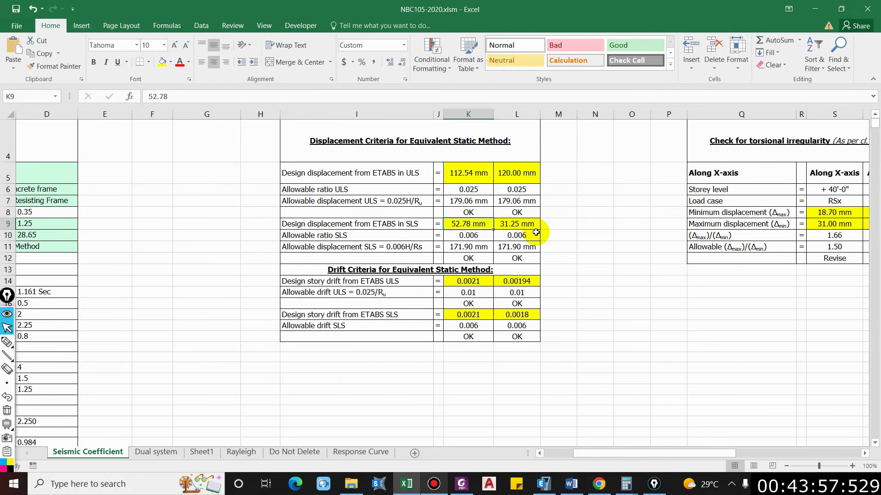
{"action": "type", "text": "108"}
{"action": "key", "text": "Tab"}
{"action": "type", "text": "115"}
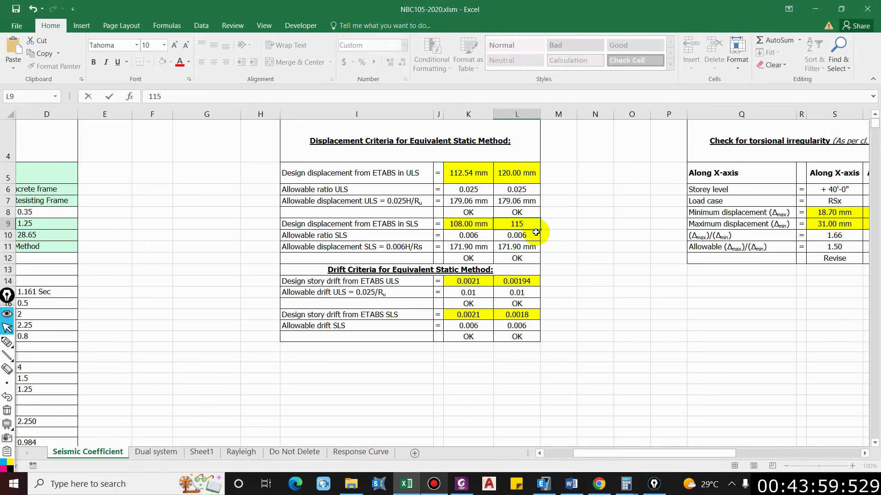
{"action": "key", "text": "Return"}
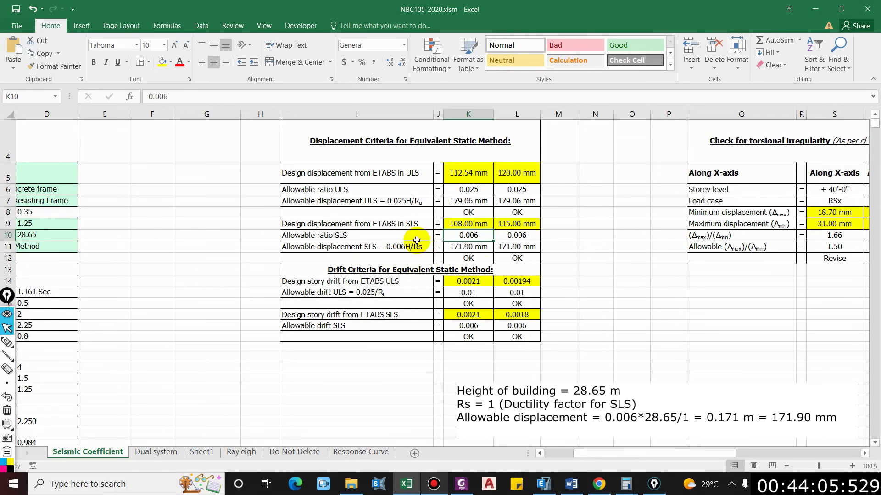
Examine the formulas for the SLS allowable displacement and the ULS allowable drift alongside the building's input data
{"action": "left_click_drag", "start_coordinate": [658, 453], "coordinate": [628, 453]}
{"action": "key", "text": "Down"}
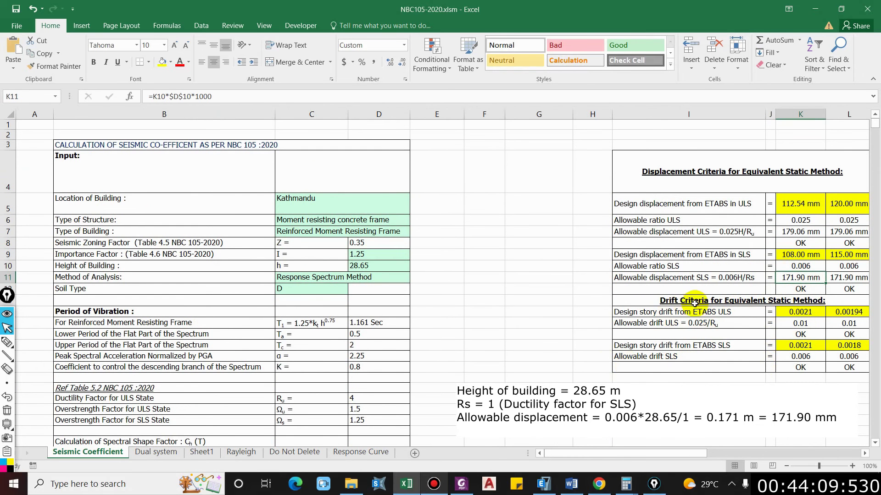
{"action": "left_click", "coordinate": [639, 324]}
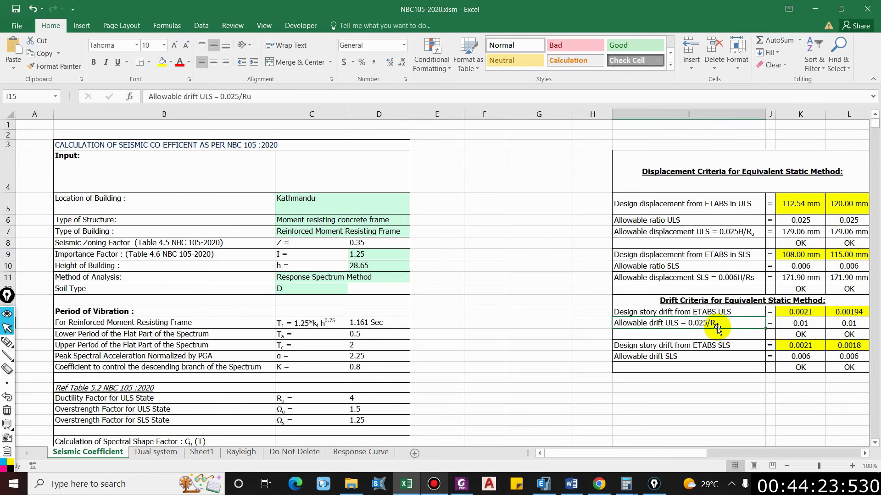
{"action": "left_click", "coordinate": [793, 327]}
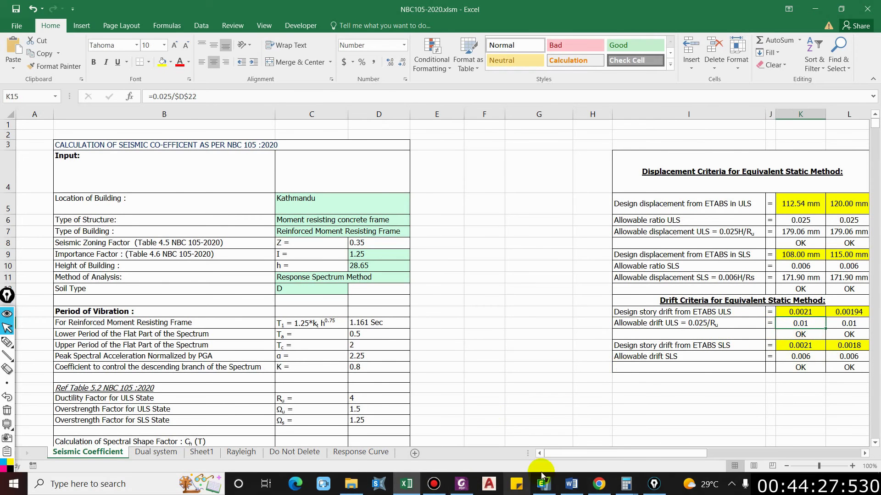
Switch to ETABS and change the story response plot to maximum story drifts for the EQX (ULS) case
{"action": "left_click", "coordinate": [543, 483]}
{"action": "left_click", "coordinate": [291, 111]}
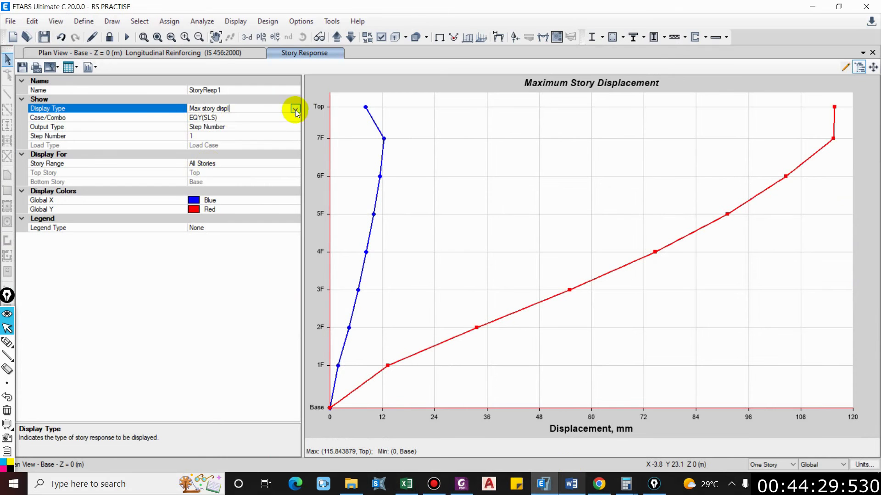
{"action": "left_click", "coordinate": [294, 109]}
{"action": "left_click", "coordinate": [237, 162]}
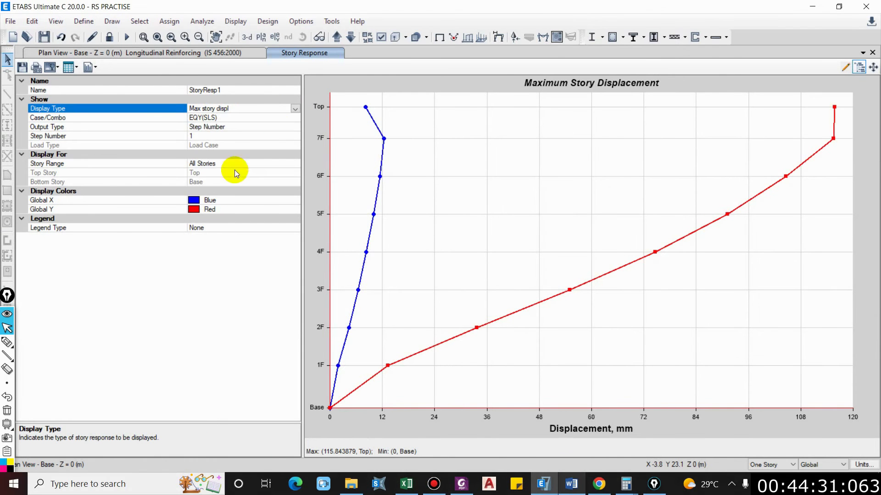
{"action": "left_click", "coordinate": [293, 119]}
{"action": "left_click", "coordinate": [295, 117]}
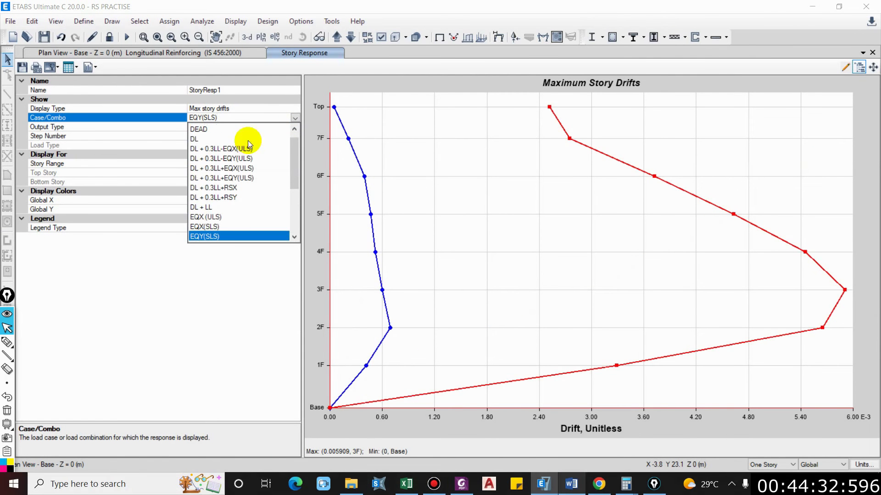
{"action": "left_click", "coordinate": [216, 217]}
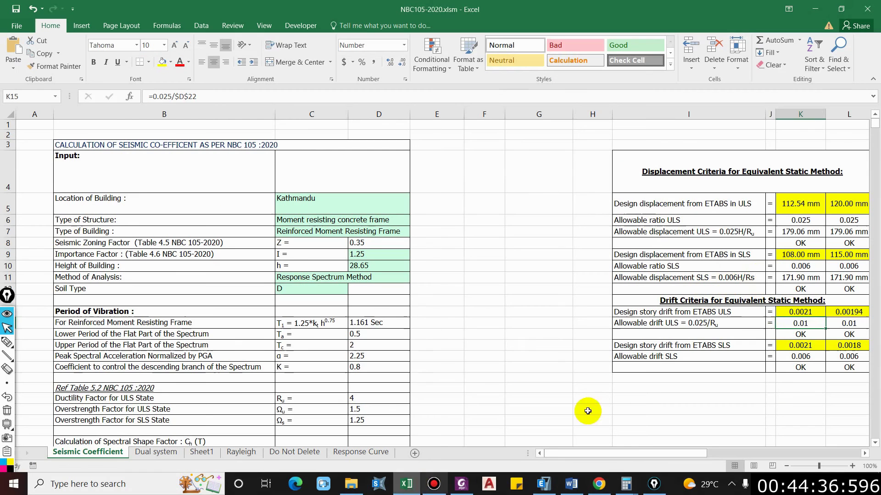
In the Excel workbook, set the first ULS design story drift from ETABS, cell K14, to 0.005
{"action": "left_click", "coordinate": [406, 484]}
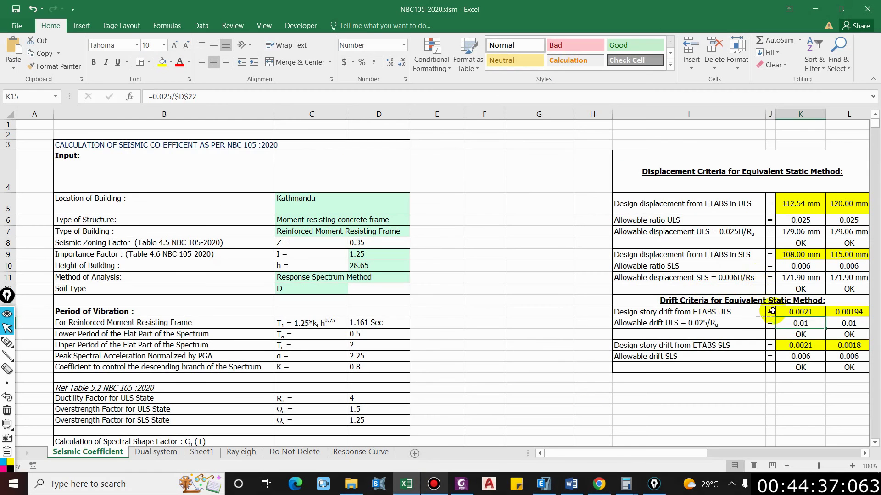
{"action": "left_click", "coordinate": [804, 314]}
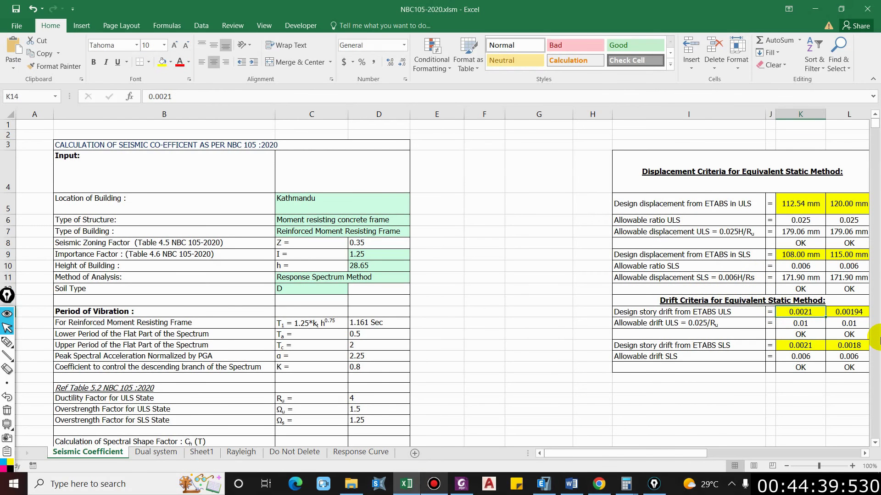
{"action": "type", "text": "0.0"}
{"action": "key", "text": "Return"}
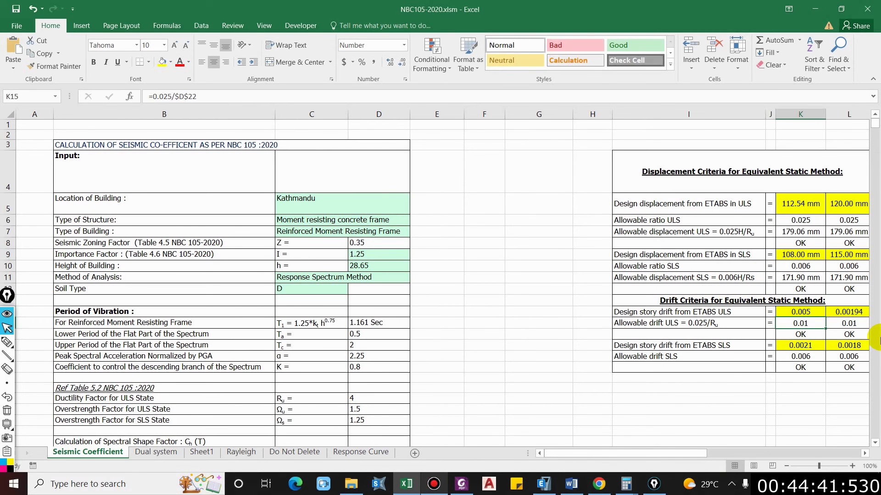
Plot the maximum story drifts for EQY(SLS) in ETABS and return to the SLS design story drift row in the Excel workbook
{"action": "left_click", "coordinate": [461, 484]}
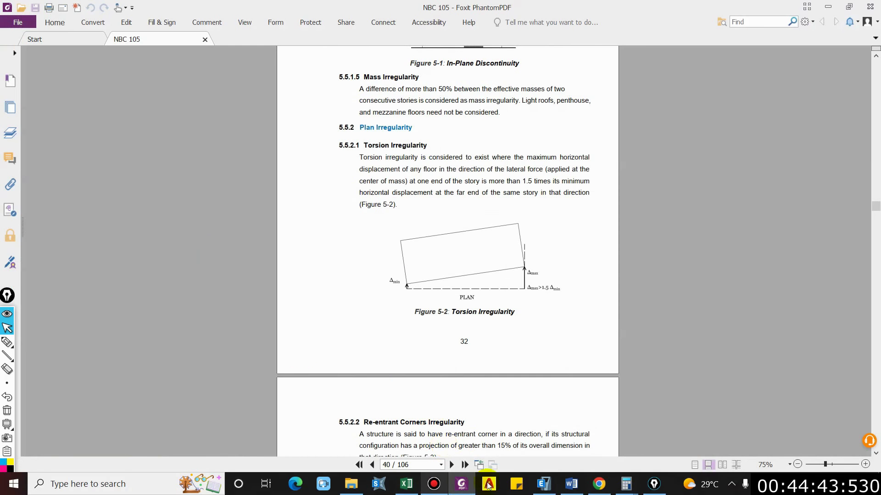
{"action": "left_click", "coordinate": [406, 483]}
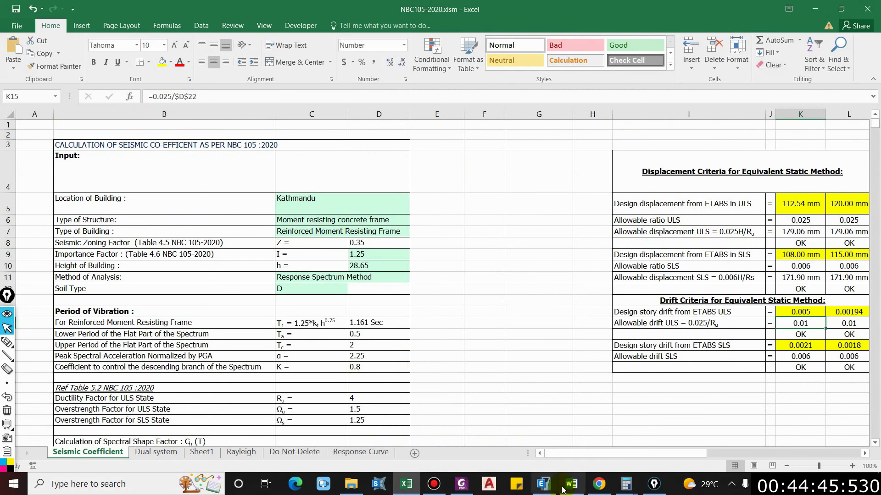
{"action": "left_click", "coordinate": [544, 483]}
{"action": "left_click", "coordinate": [295, 118]}
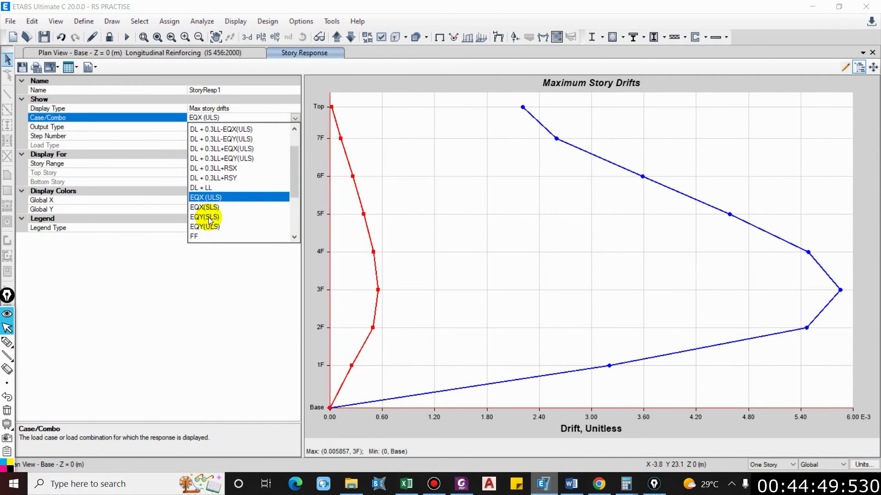
{"action": "left_click", "coordinate": [208, 217]}
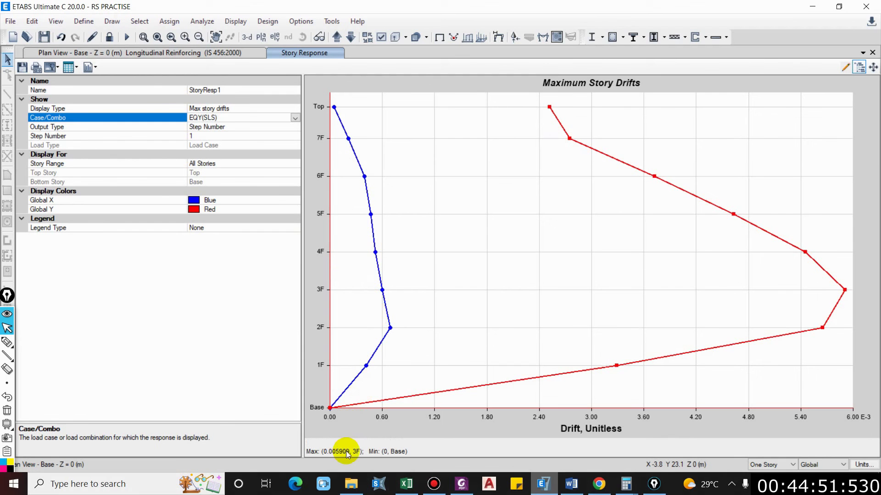
{"action": "left_click", "coordinate": [406, 484]}
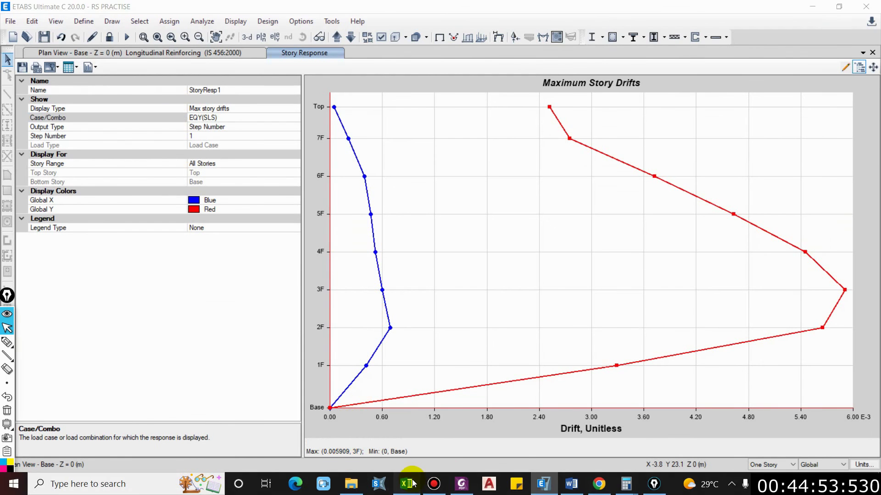
{"action": "left_click", "coordinate": [688, 347]}
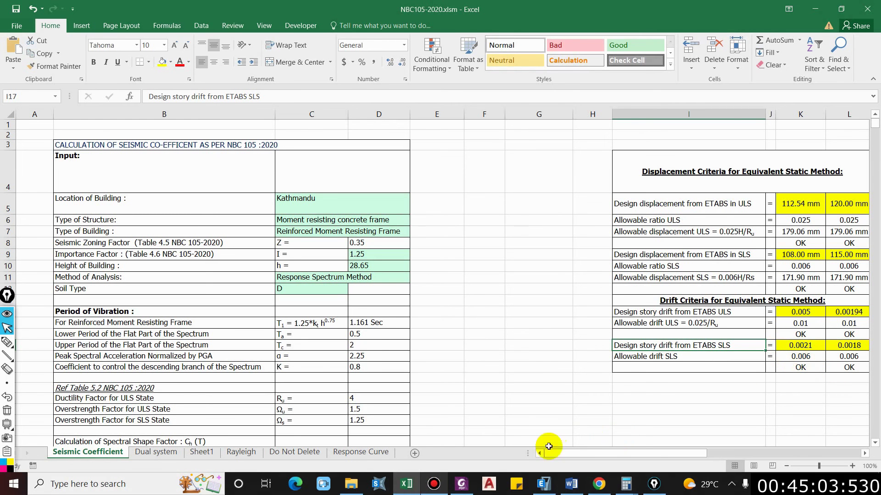
Back in ETABS, plot the maximum story drifts for EQX(SLS) and EQY(ULS) in turn
{"action": "left_click", "coordinate": [543, 483]}
{"action": "left_click", "coordinate": [219, 226]}
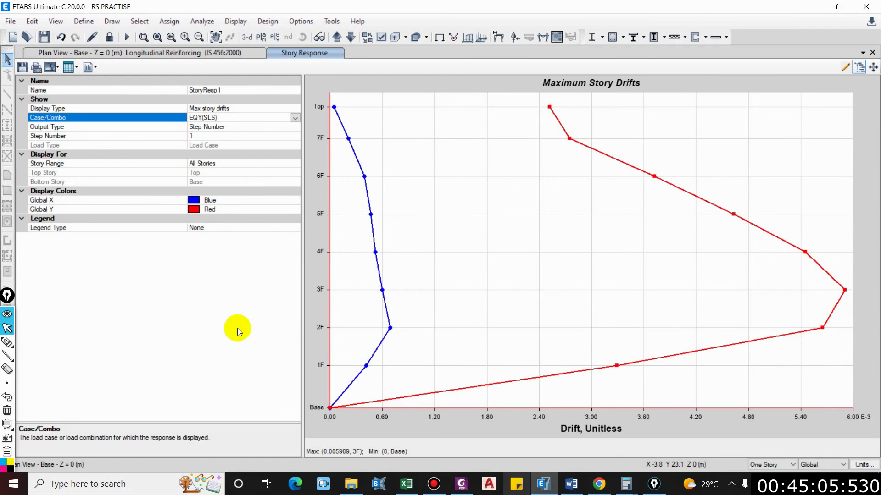
{"action": "left_click", "coordinate": [295, 118]}
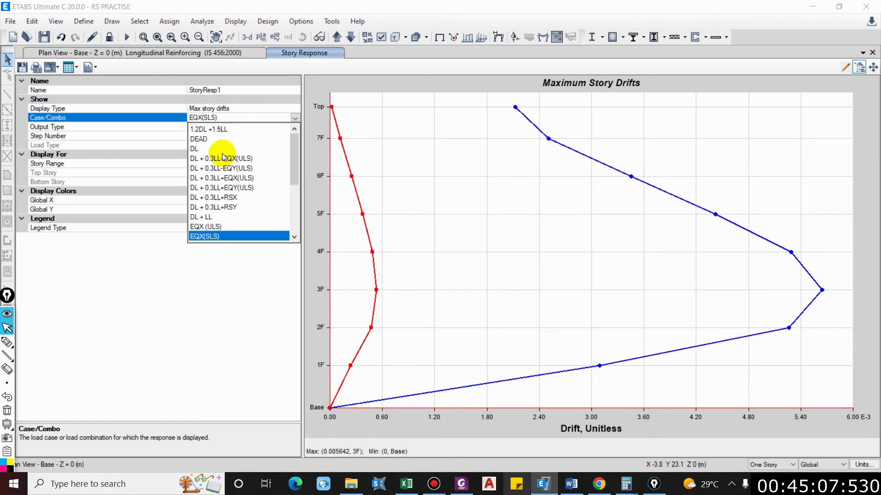
{"action": "left_click", "coordinate": [214, 227]}
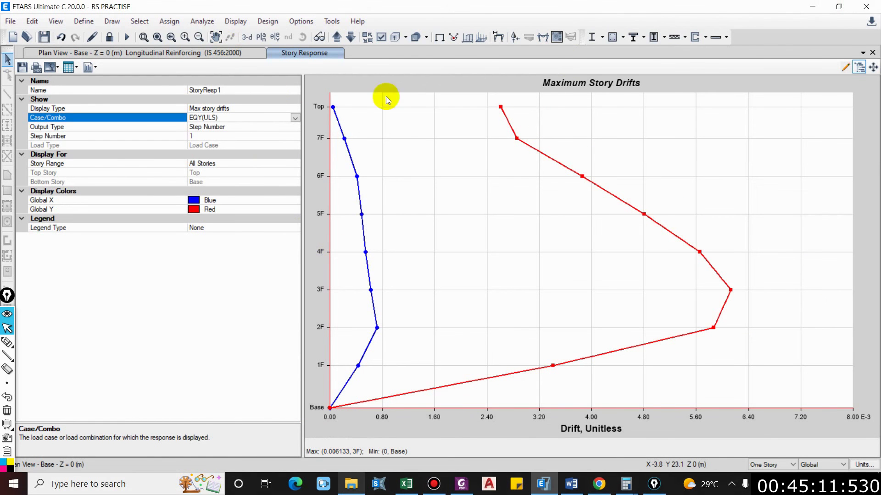
{"action": "left_click", "coordinate": [292, 116]}
{"action": "left_click", "coordinate": [210, 232]}
Return to the Excel workbook and review the complete displacement and drift criteria table for the equivalent static method
{"action": "left_click", "coordinate": [812, 6]}
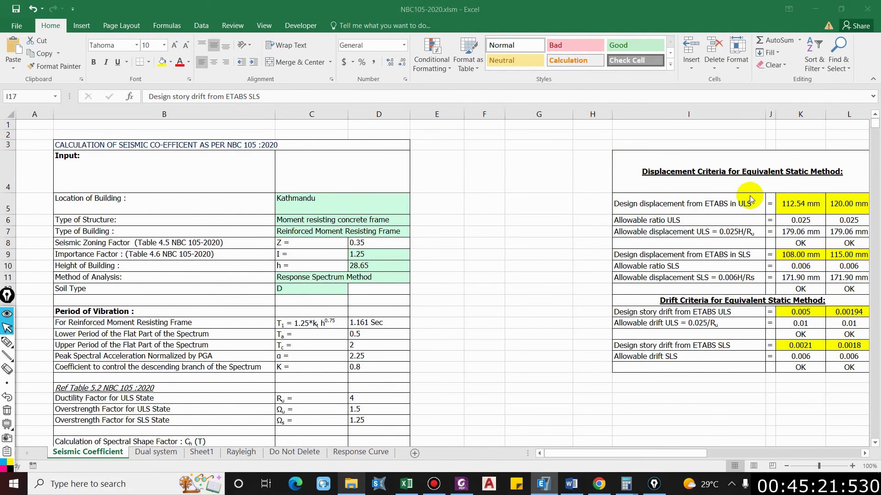
{"action": "left_click", "coordinate": [656, 344]}
{"action": "scroll", "coordinate": [551, 321], "scroll_direction": "down", "scroll_amount": 3}
{"action": "scroll", "coordinate": [591, 285], "scroll_direction": "up", "scroll_amount": 3}
{"action": "left_click", "coordinate": [864, 453]}
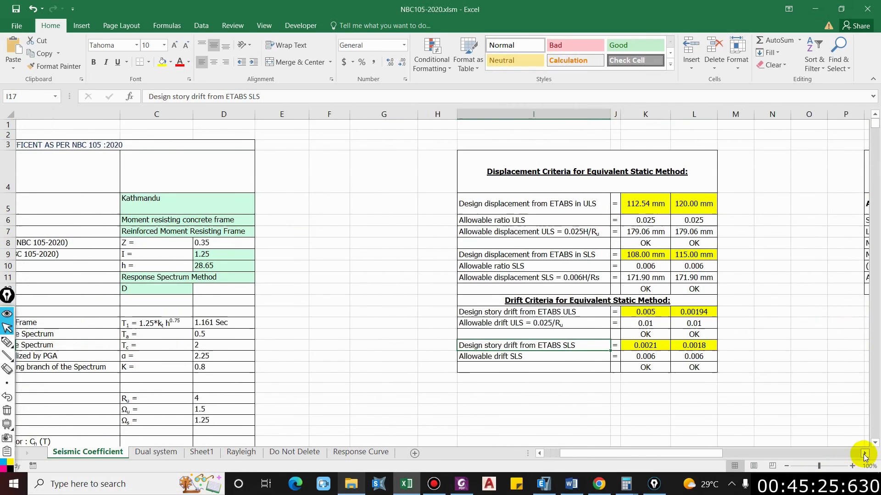